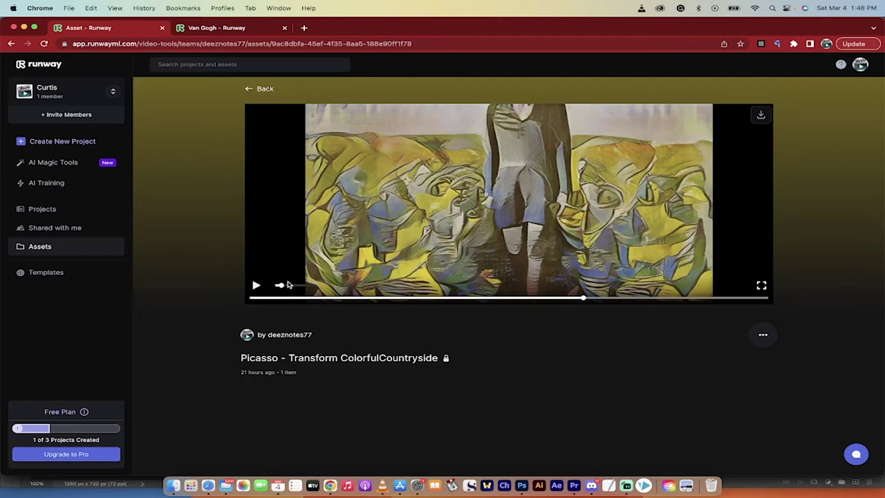
- Replay the Picasso-styled countryside video from the start, pause it, and seek back to an earlier point
{"action": "left_click", "coordinate": [255, 298]}
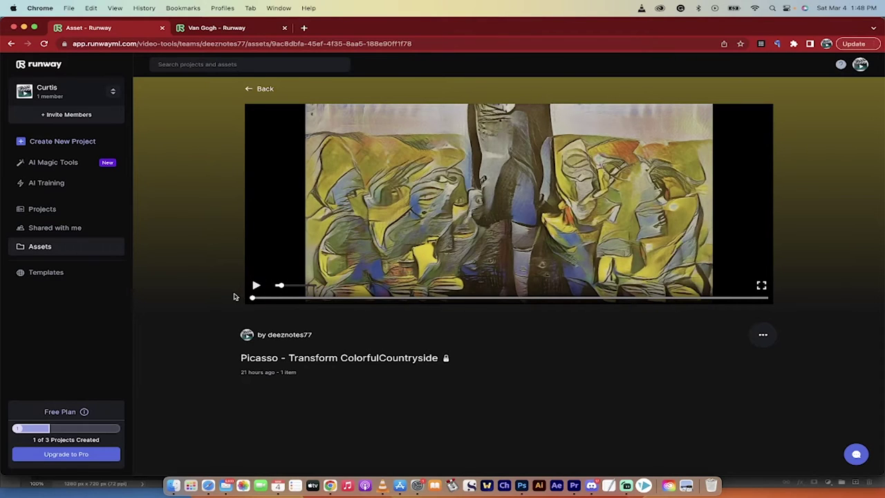
{"action": "left_click", "coordinate": [255, 287]}
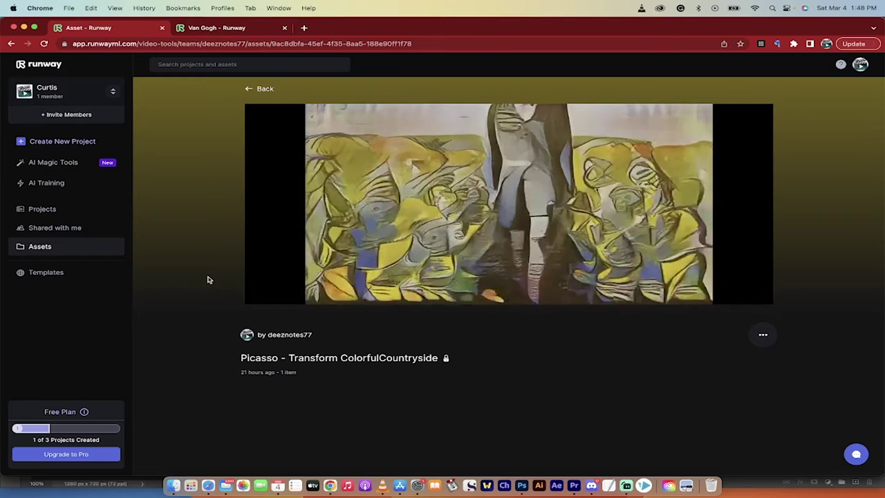
{"action": "left_click", "coordinate": [257, 286]}
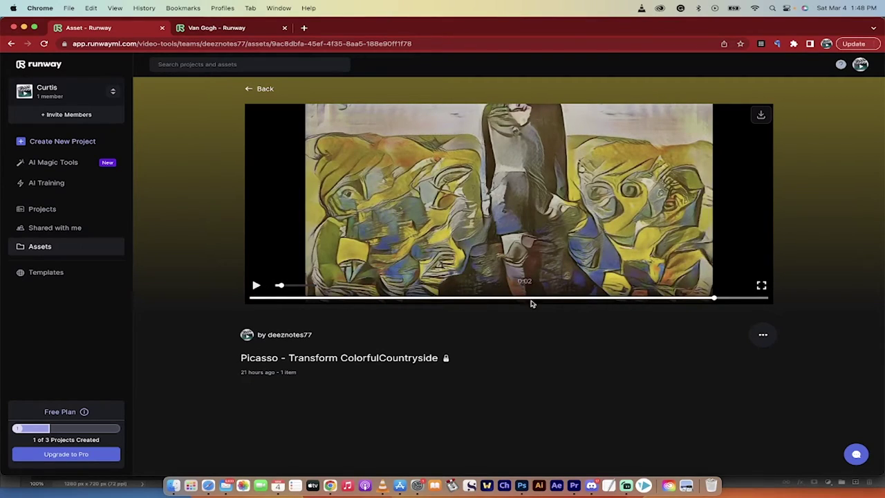
{"action": "left_click", "coordinate": [567, 299]}
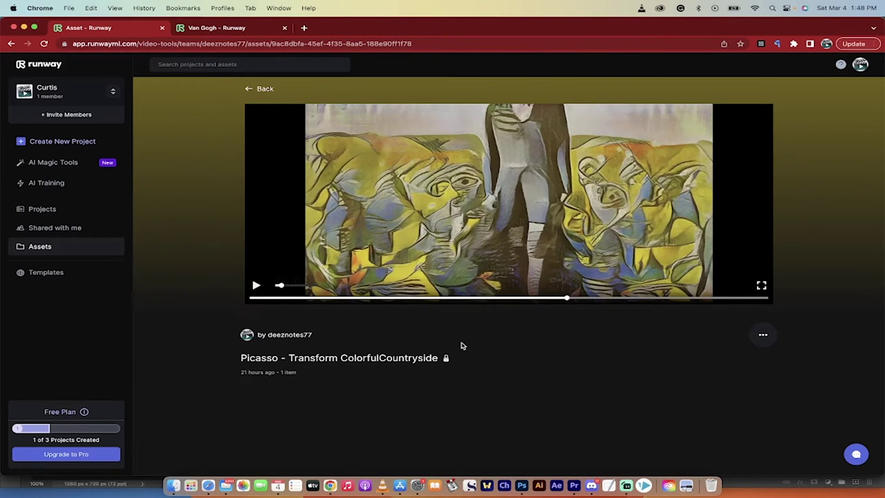
- Pause the original ColorfulCountryside clip in VLC and bring the Runway asset page back
{"action": "left_click", "coordinate": [382, 487]}
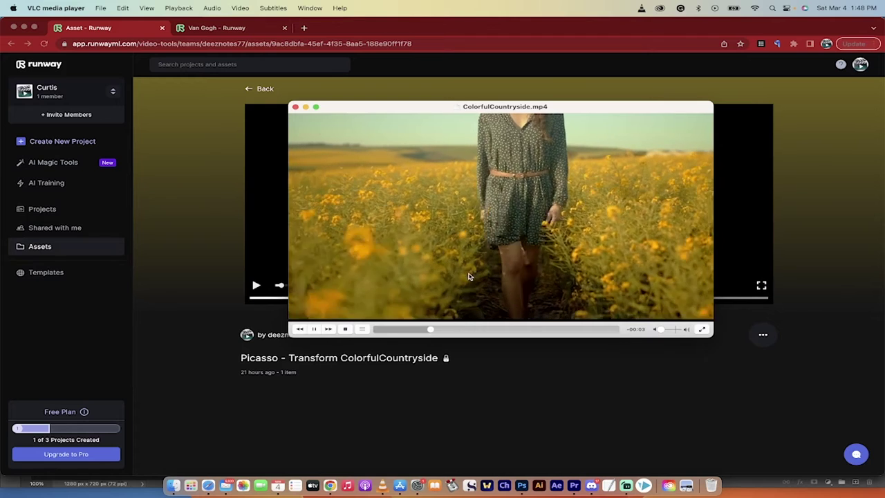
{"action": "key", "text": "space"}
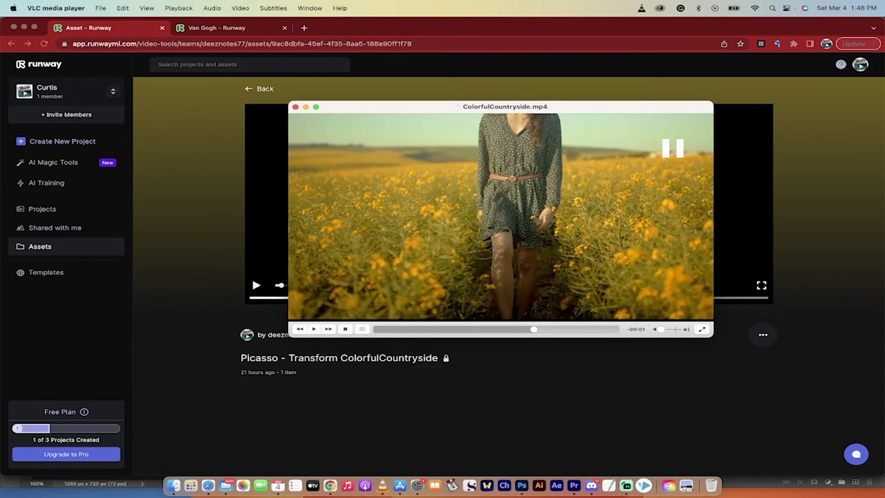
{"action": "left_click", "coordinate": [200, 215]}
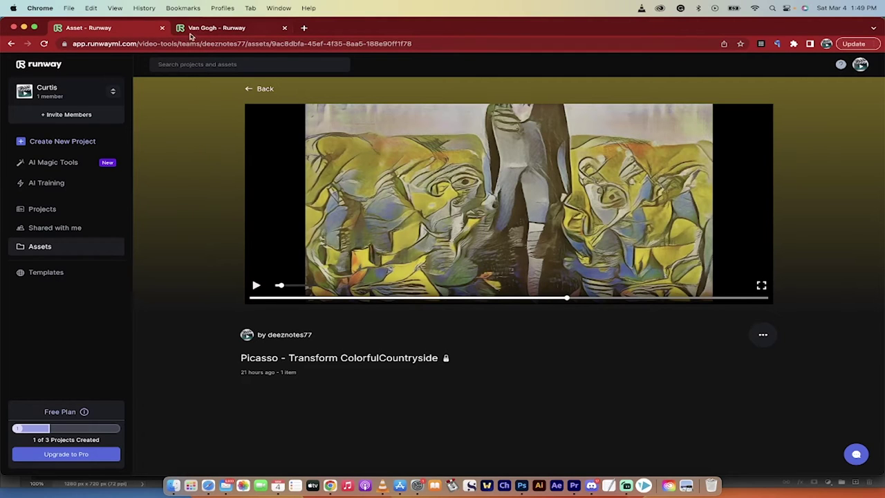
- Close the Picasso asset tab and go to runwayml.com
{"action": "left_click", "coordinate": [163, 29]}
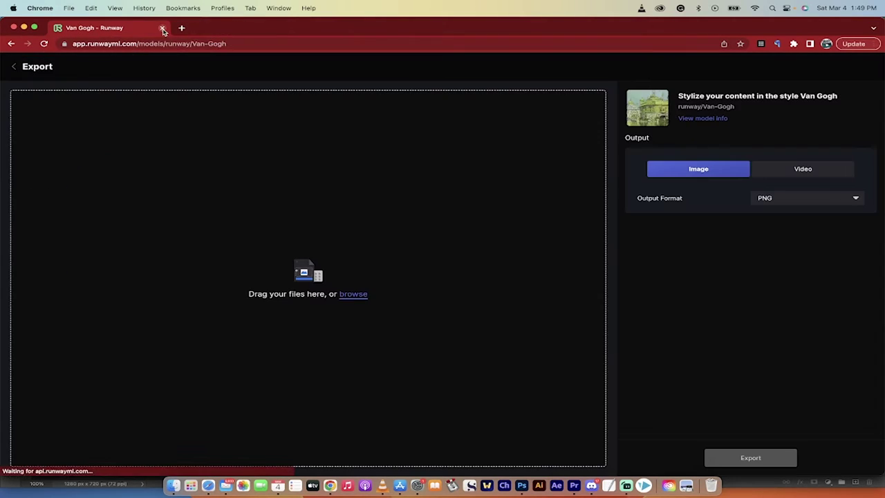
{"action": "left_click", "coordinate": [129, 44]}
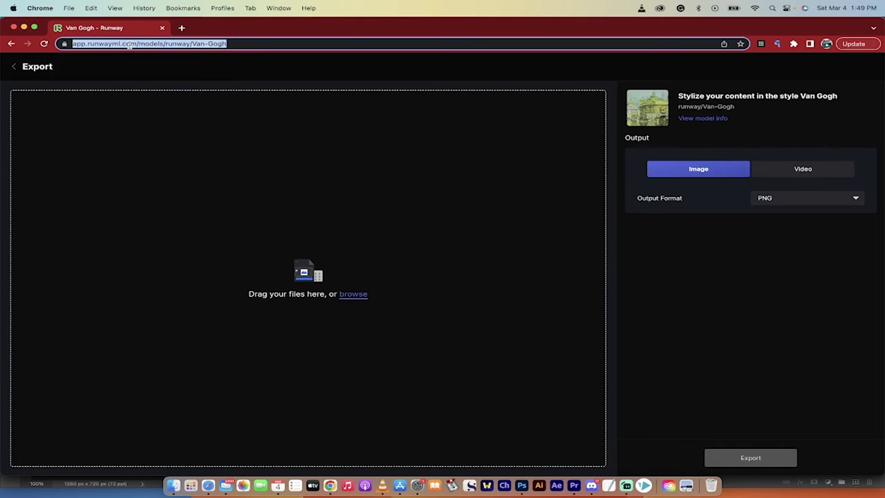
{"action": "type", "text": "runwayml.com"}
{"action": "key", "text": "Return"}
{"action": "left_click", "coordinate": [136, 42]}
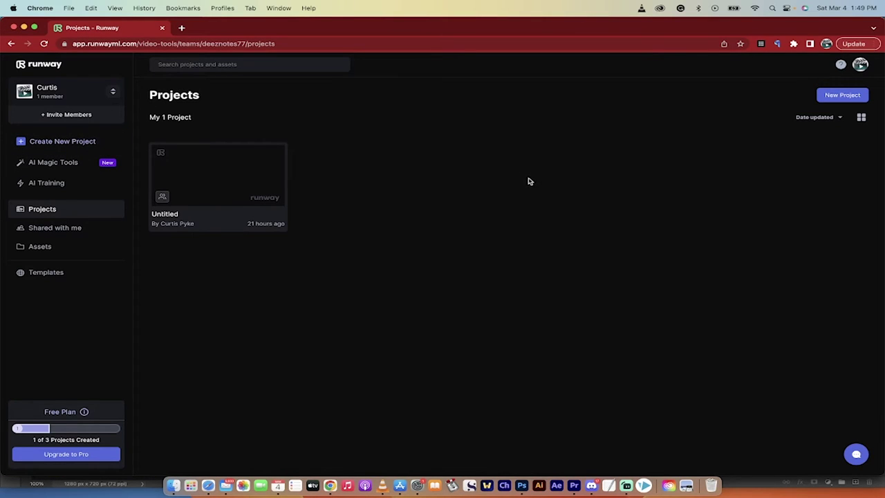
- Open ML Lab from the account menu in a new tab and switch to it
{"action": "left_click", "coordinate": [861, 67]}
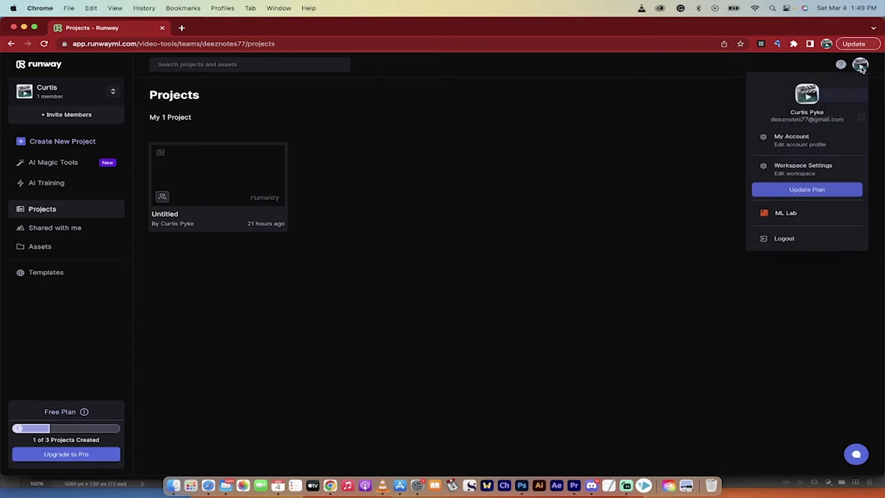
{"action": "left_click", "coordinate": [790, 214]}
{"action": "left_click", "coordinate": [135, 28]}
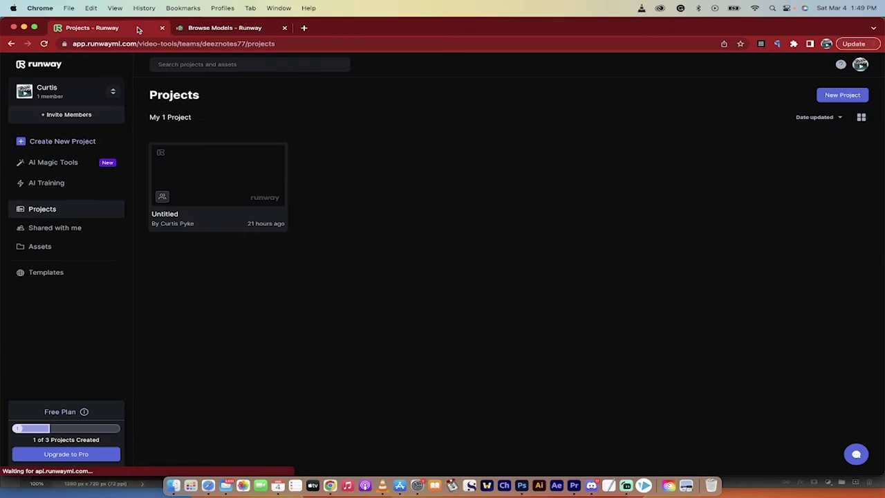
{"action": "left_click", "coordinate": [185, 28]}
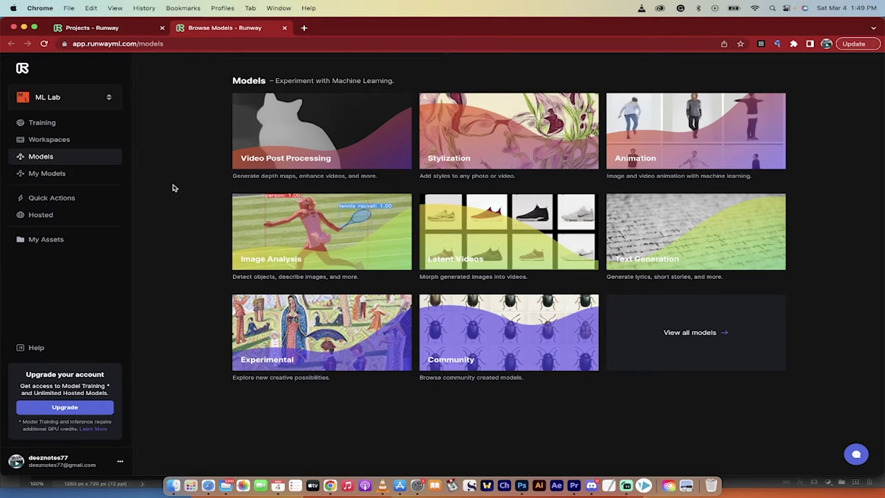
- Browse the Stylization collection's Monet, Picasso, Van Gogh and Anime Filter models
{"action": "left_click", "coordinate": [484, 151]}
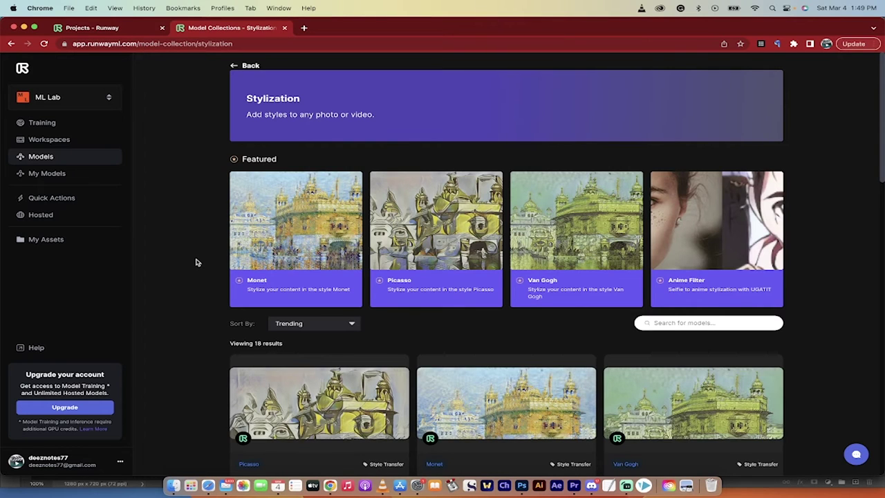
{"action": "scroll", "coordinate": [196, 263], "scroll_direction": "down", "scroll_amount": 3}
{"action": "scroll", "coordinate": [283, 231], "scroll_direction": "up", "scroll_amount": 1}
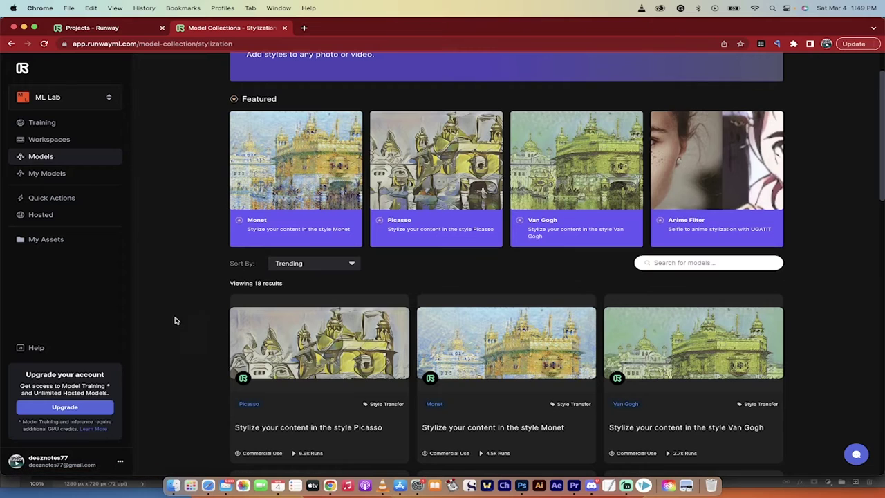
{"action": "scroll", "coordinate": [174, 321], "scroll_direction": "down", "scroll_amount": 3}
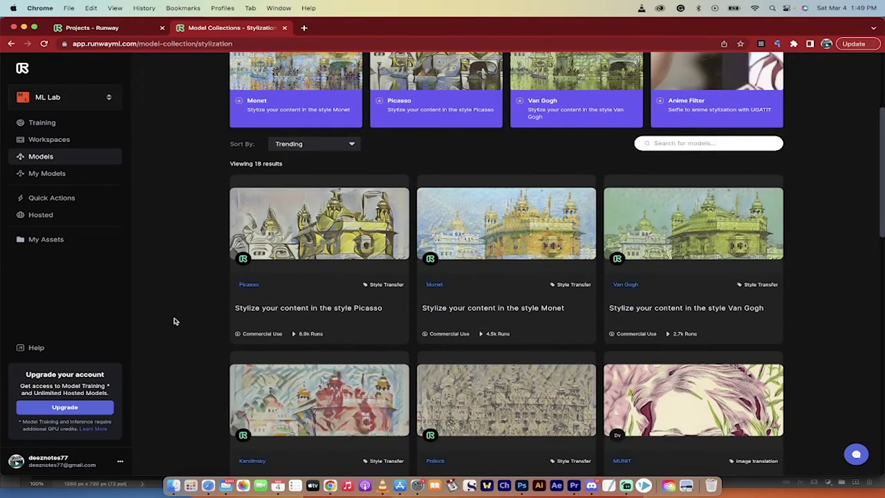
{"action": "scroll", "coordinate": [174, 321], "scroll_direction": "down", "scroll_amount": 1}
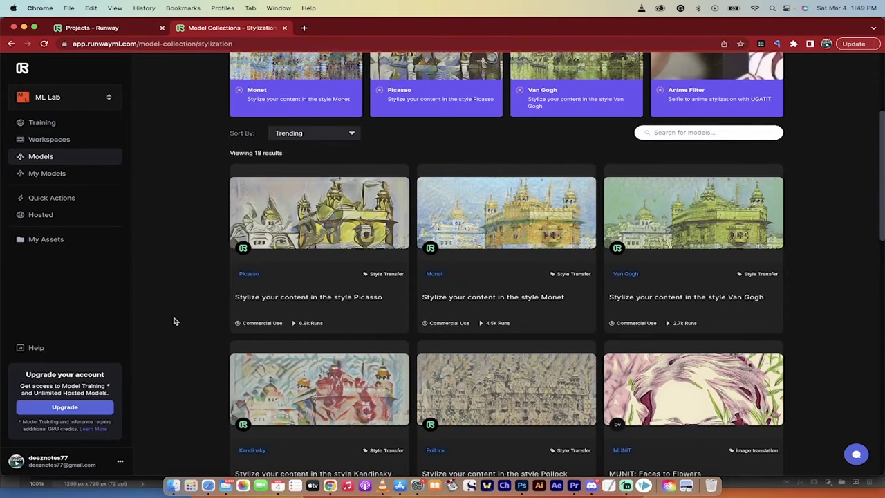
{"action": "scroll", "coordinate": [180, 295], "scroll_direction": "down", "scroll_amount": 3}
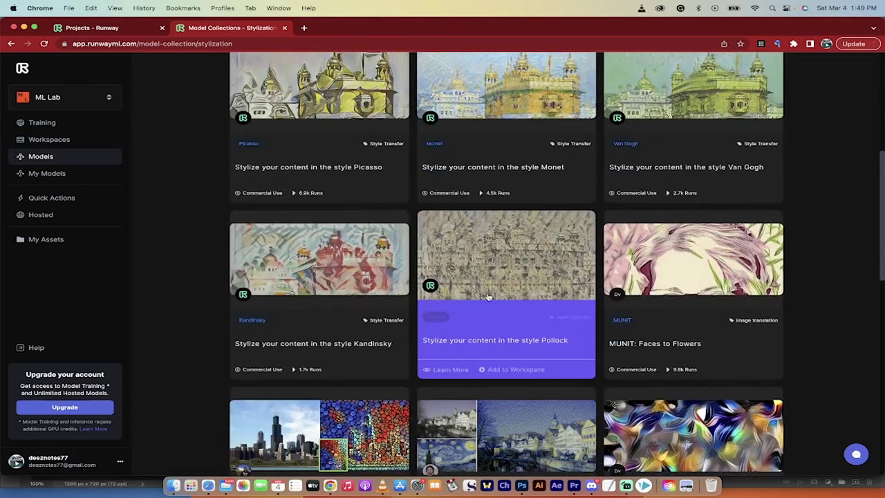
{"action": "scroll", "coordinate": [196, 287], "scroll_direction": "up", "scroll_amount": 4}
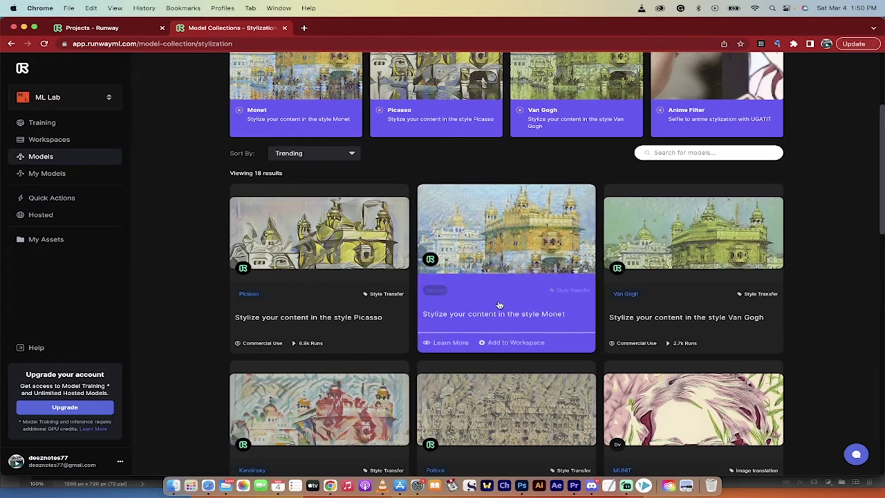
- Add Monet to the Bi Layer workspace, then open the Van Gogh model's page
{"action": "left_click", "coordinate": [499, 305]}
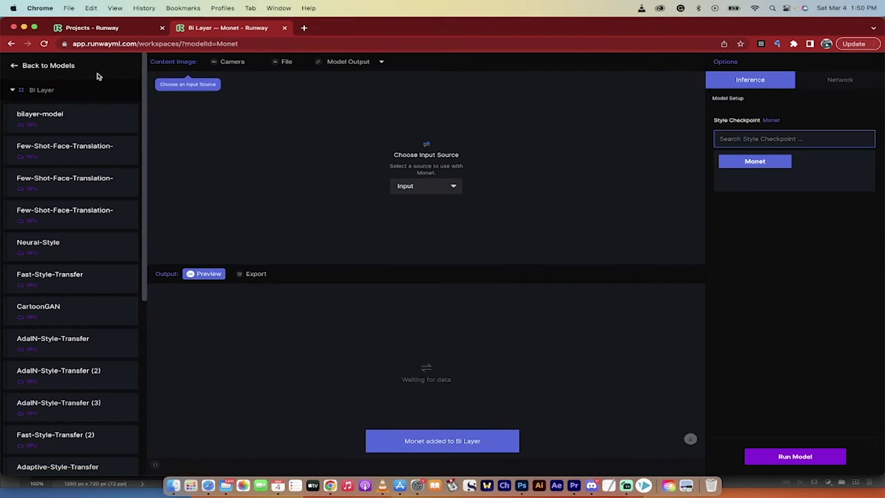
{"action": "key", "text": "super+bracketleft"}
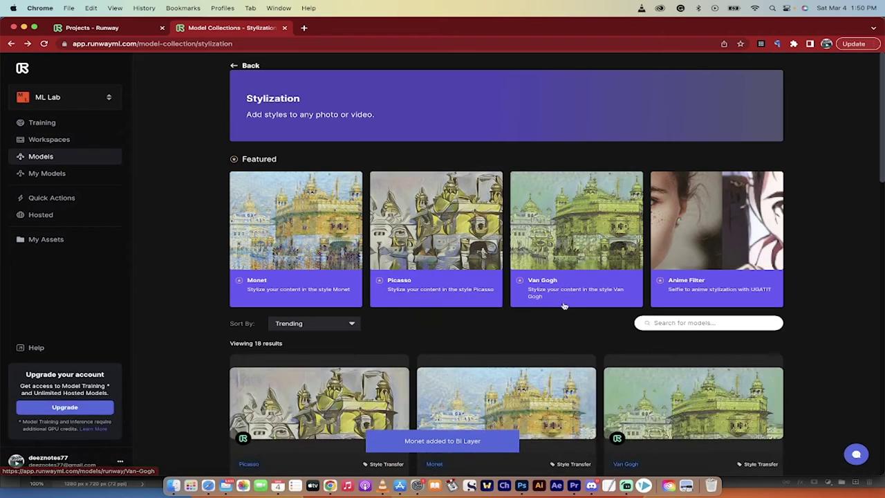
{"action": "left_click", "coordinate": [561, 288]}
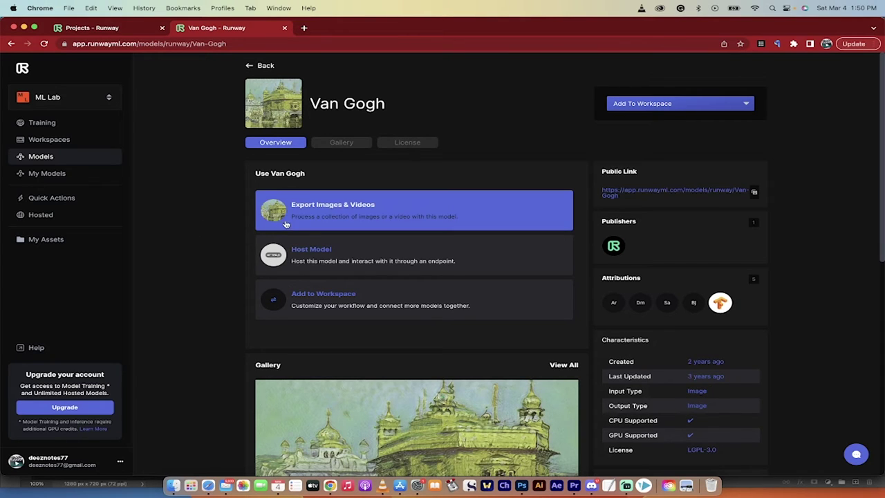
- Load Dull.mp4 from the Movies folder as the Van Gogh export input
{"action": "left_click", "coordinate": [394, 212]}
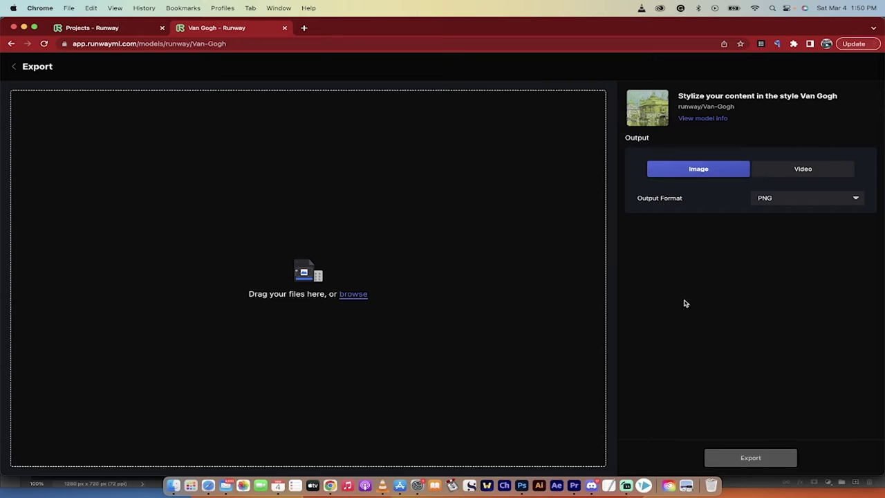
{"action": "left_click", "coordinate": [175, 486]}
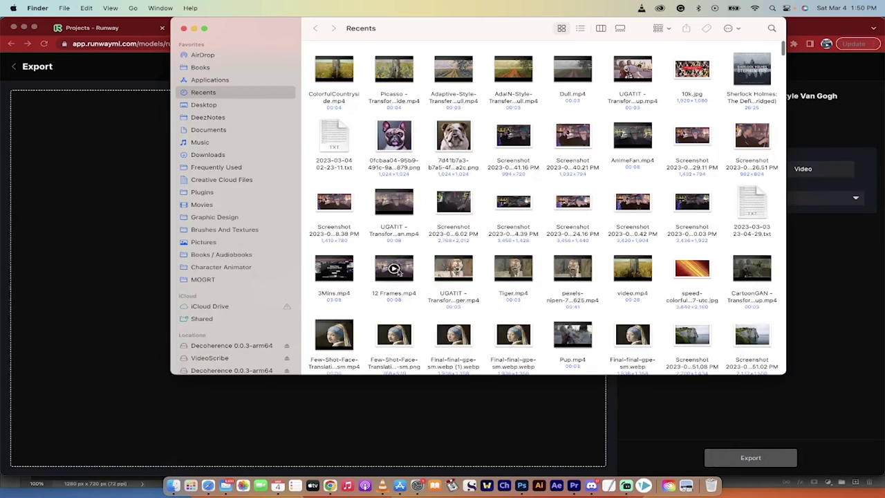
{"action": "left_click", "coordinate": [199, 155]}
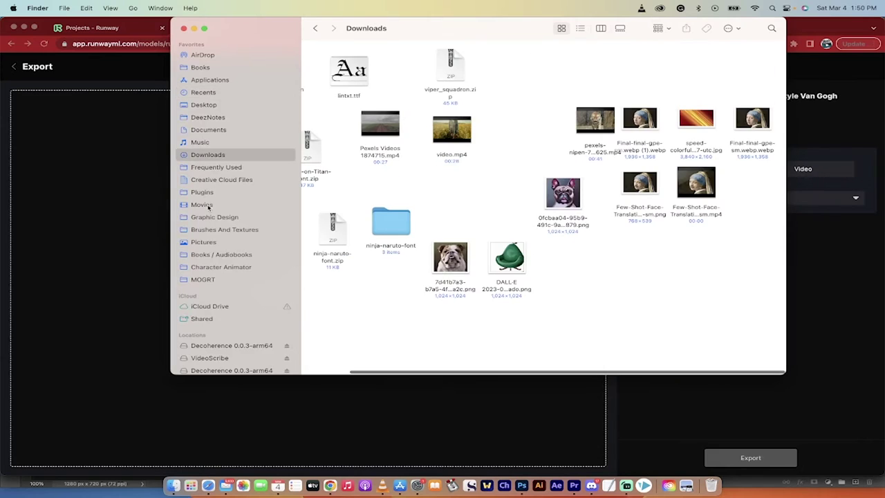
{"action": "left_click", "coordinate": [209, 205]}
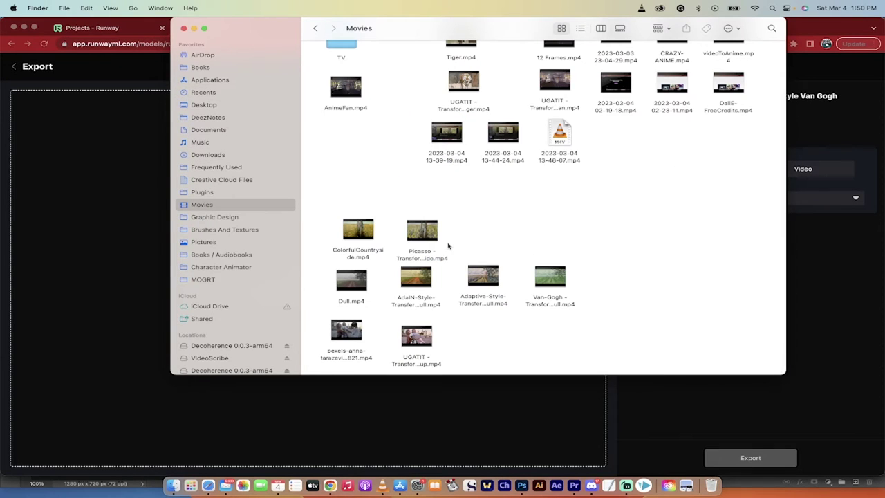
{"action": "left_click_drag", "start_coordinate": [350, 296], "coordinate": [354, 302]}
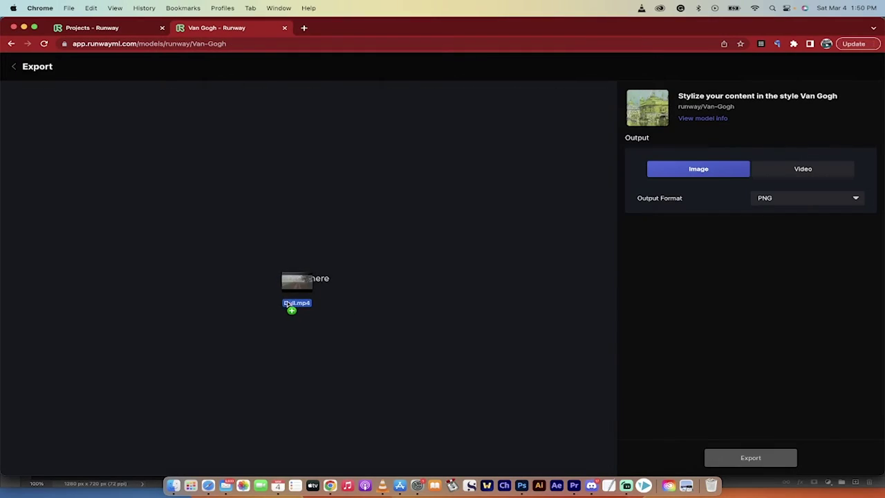
{"action": "left_click_drag", "start_coordinate": [290, 303], "coordinate": [288, 303]}
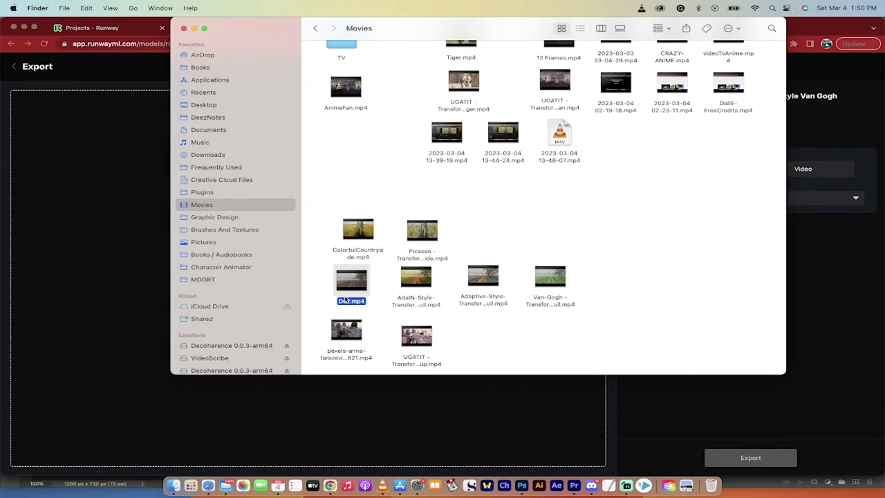
- Preview Dull.mp4 in VLC, pause it, and close the player
{"action": "double_click", "coordinate": [348, 299]}
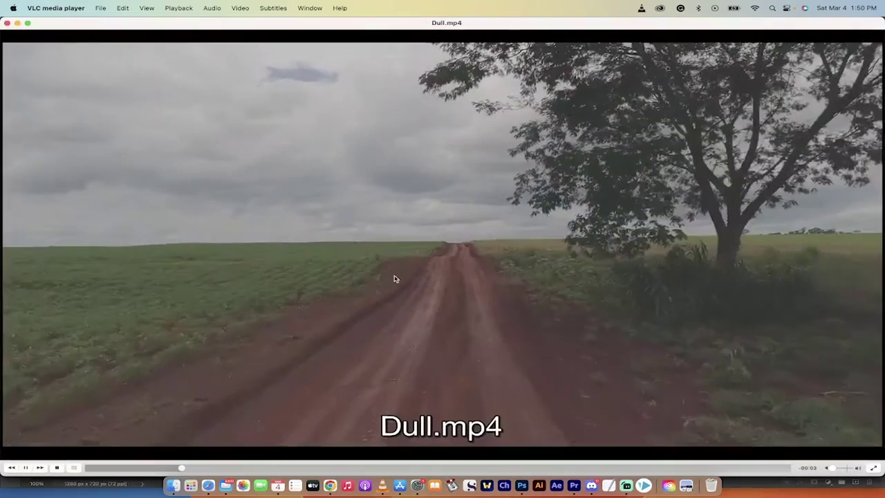
{"action": "key", "text": "space"}
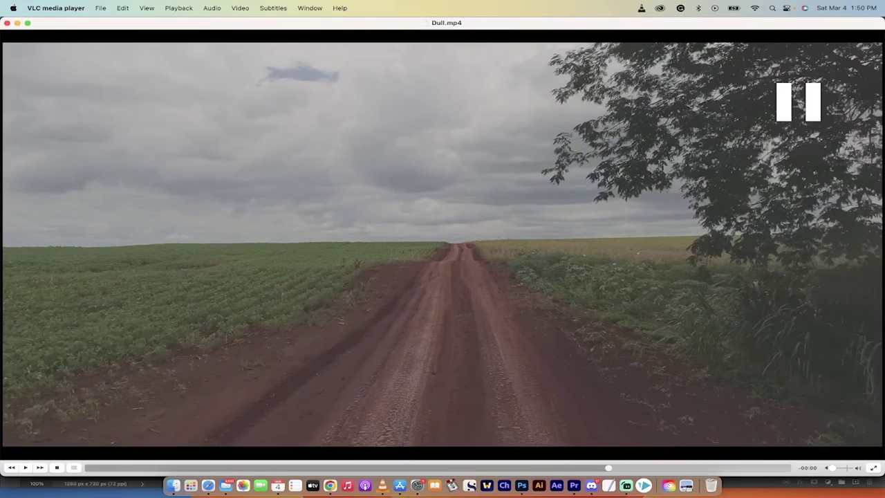
{"action": "left_click", "coordinate": [7, 23]}
- Keep the Van Gogh output as video and switch off Copy Audio for Dull.mp4
{"action": "left_click", "coordinate": [104, 183]}
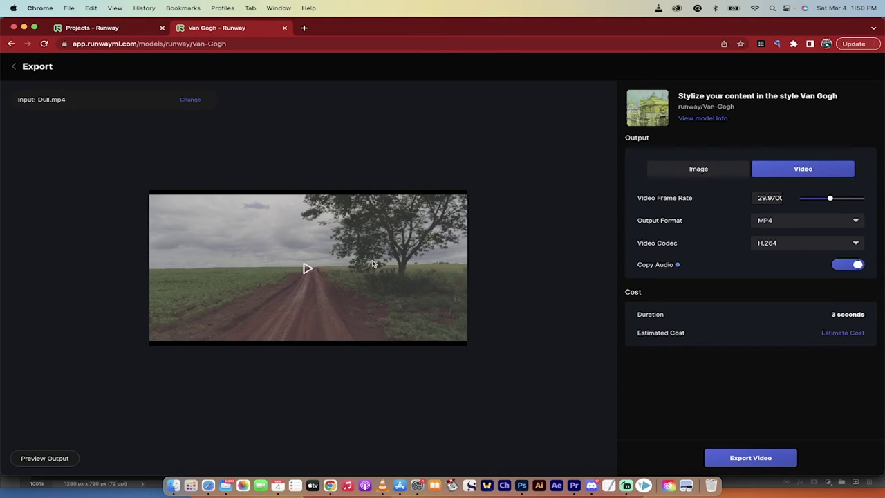
{"action": "left_click", "coordinate": [698, 170]}
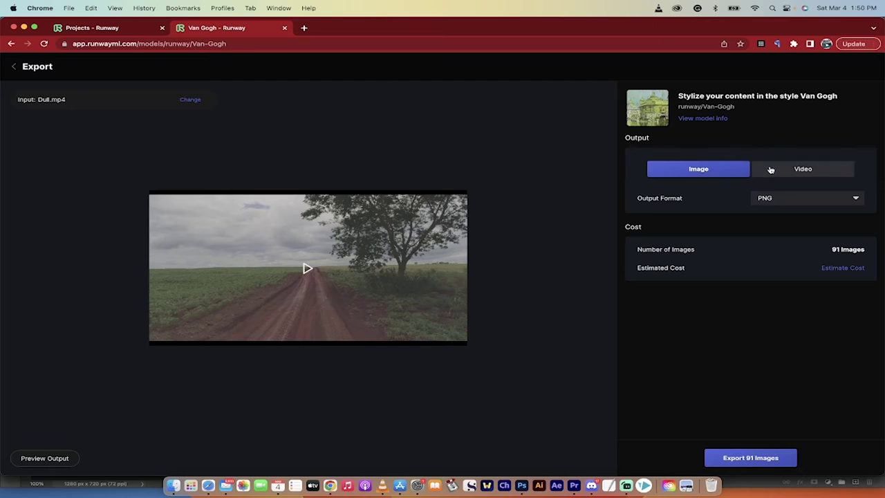
{"action": "left_click", "coordinate": [777, 171]}
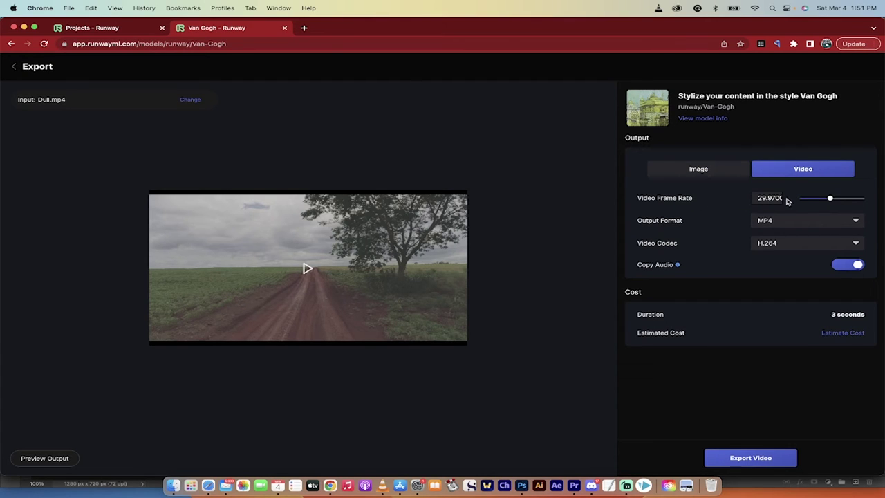
{"action": "left_click", "coordinate": [844, 269]}
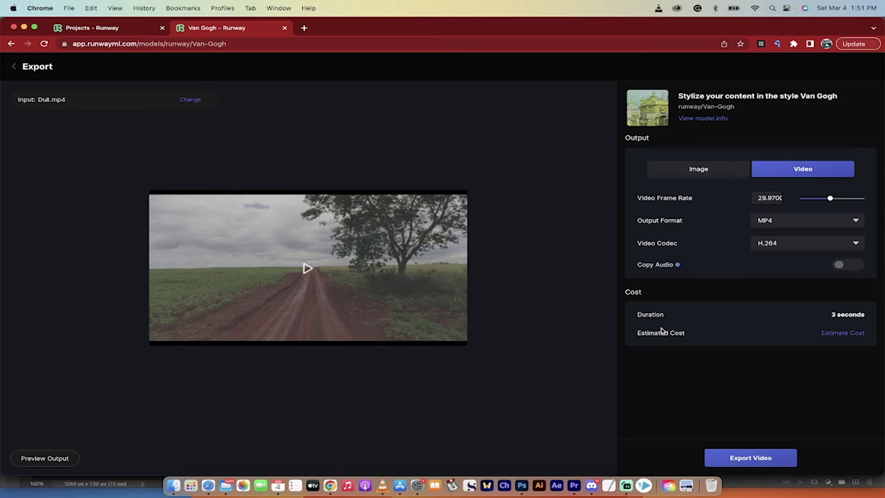
- Check the estimated export cost, then dismiss the Buy Runway Credits dialog
{"action": "left_click", "coordinate": [840, 334]}
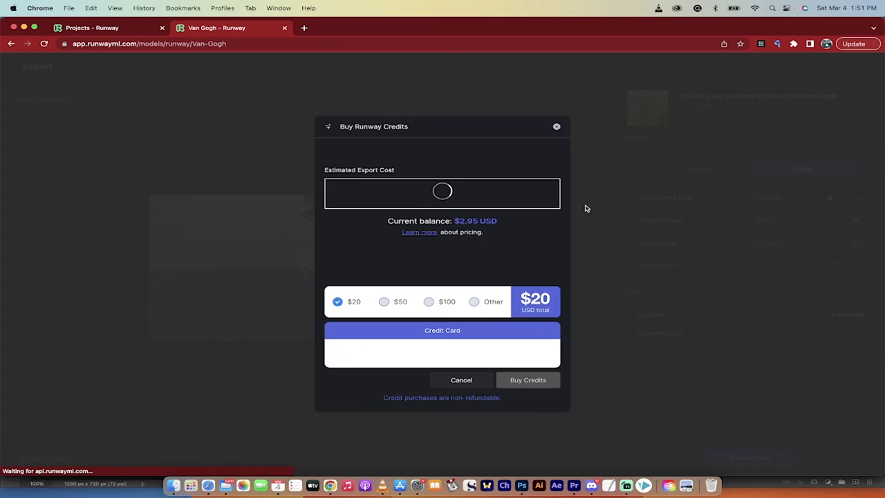
{"action": "left_click", "coordinate": [557, 127]}
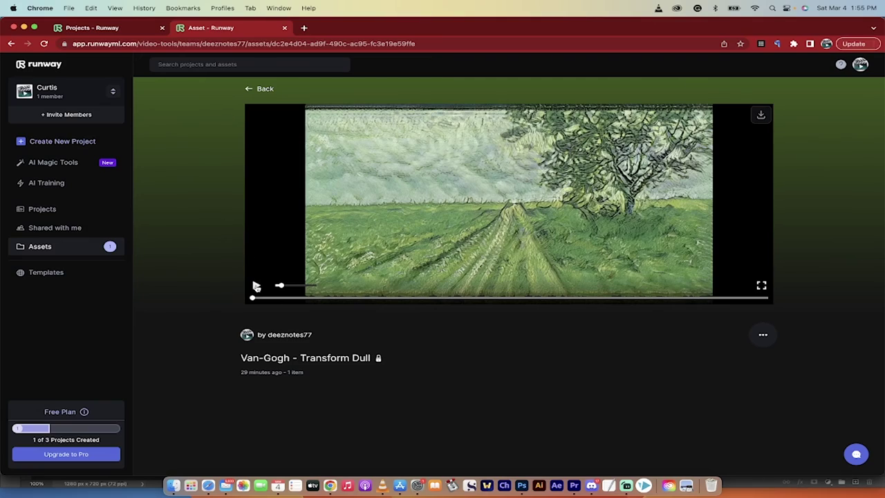
- Play and pause the Van Gogh-styled road video, then open the Movies folder in Finder
{"action": "left_click", "coordinate": [256, 286]}
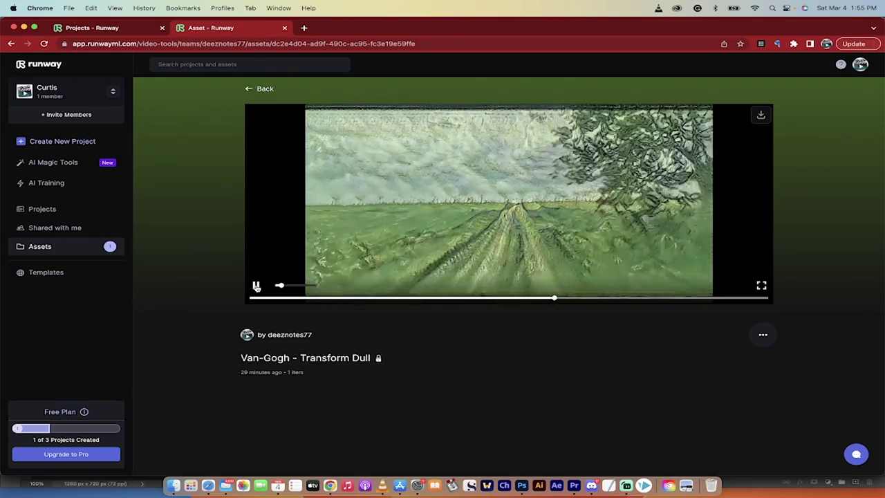
{"action": "left_click", "coordinate": [256, 287]}
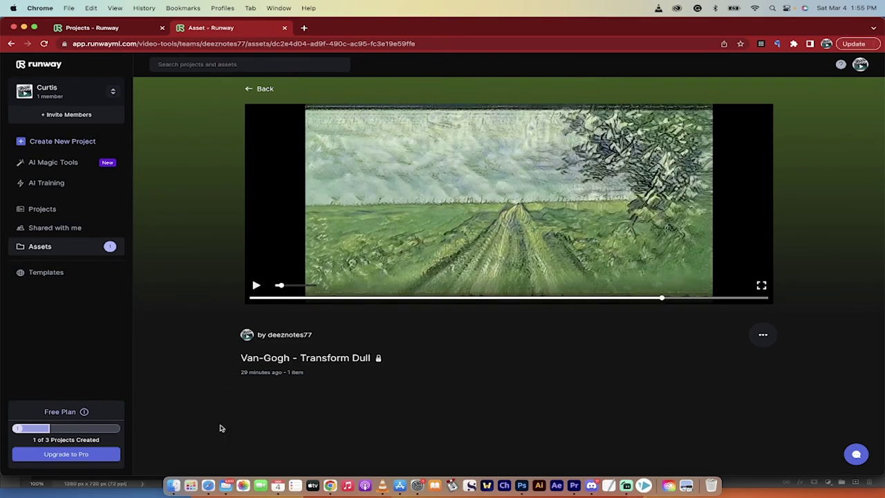
{"action": "left_click", "coordinate": [173, 486]}
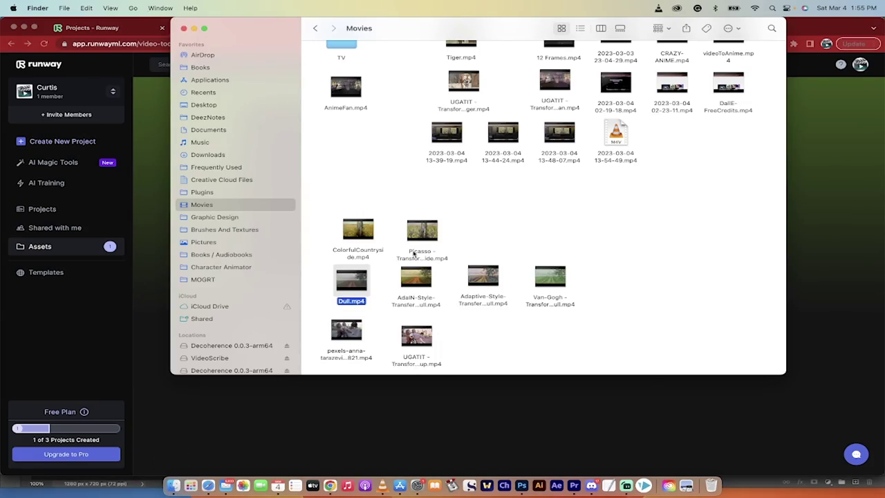
- Play and pause each result in VLC: Picasso ColorfulCountryside, AdaIN and Adaptive Dull, then UGATIT Pup
{"action": "double_click", "coordinate": [415, 254]}
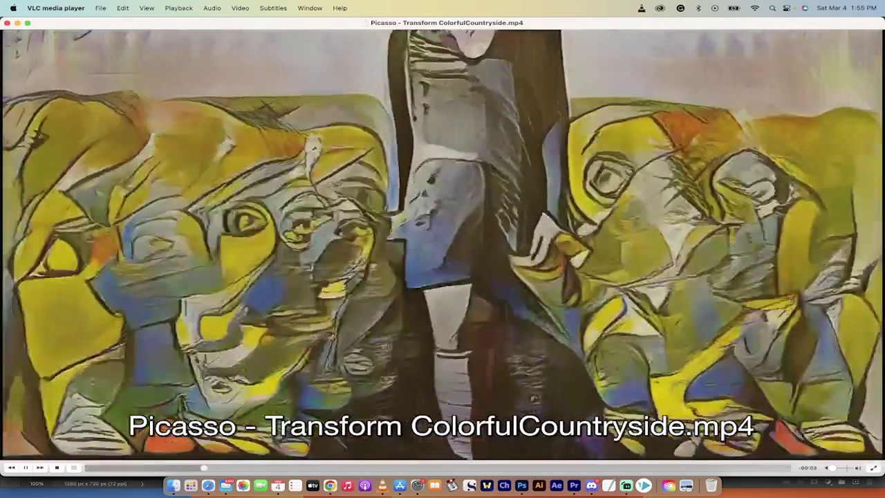
{"action": "key", "text": "space"}
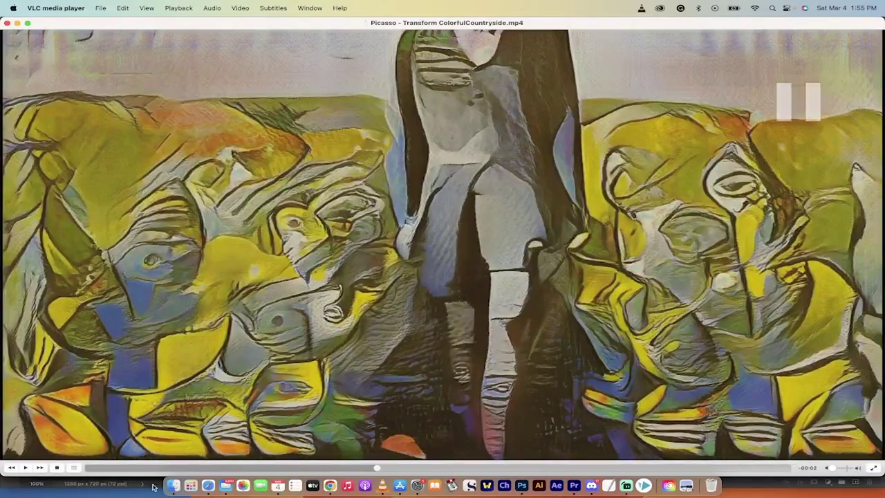
{"action": "left_click", "coordinate": [173, 486]}
{"action": "double_click", "coordinate": [404, 300]}
{"action": "key", "text": "space"}
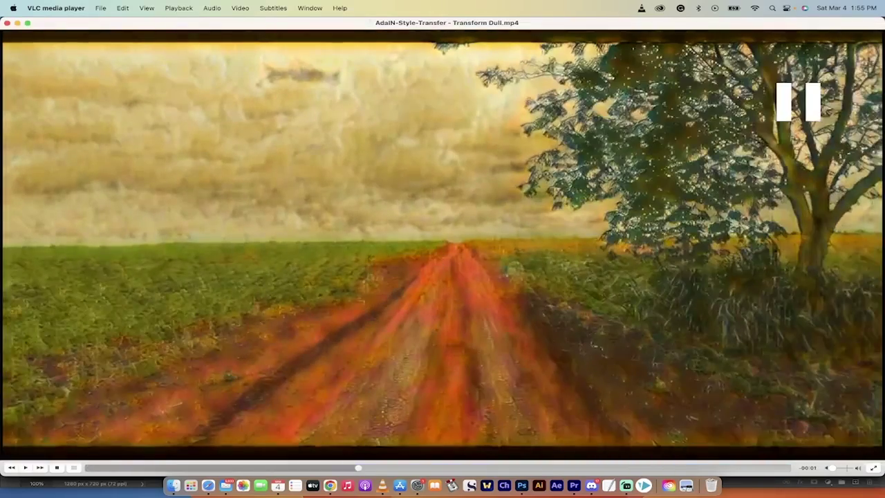
{"action": "left_click", "coordinate": [173, 486]}
{"action": "double_click", "coordinate": [487, 290]}
{"action": "key", "text": "space"}
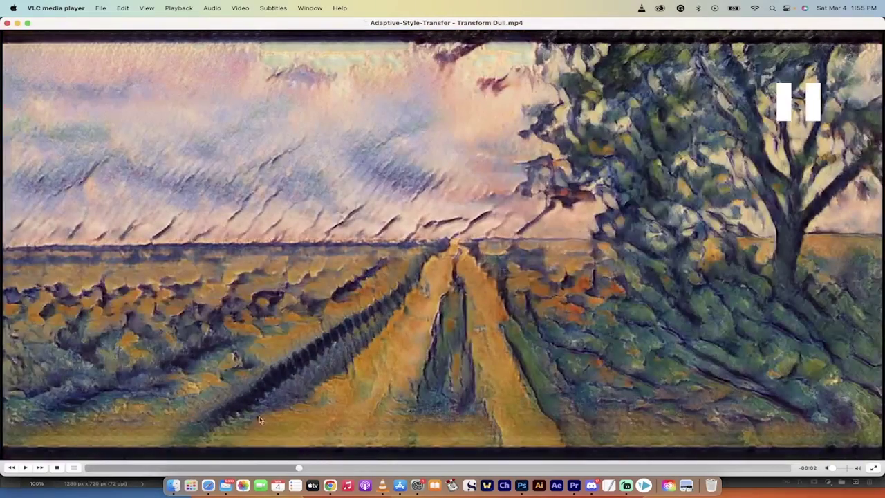
{"action": "left_click", "coordinate": [173, 486]}
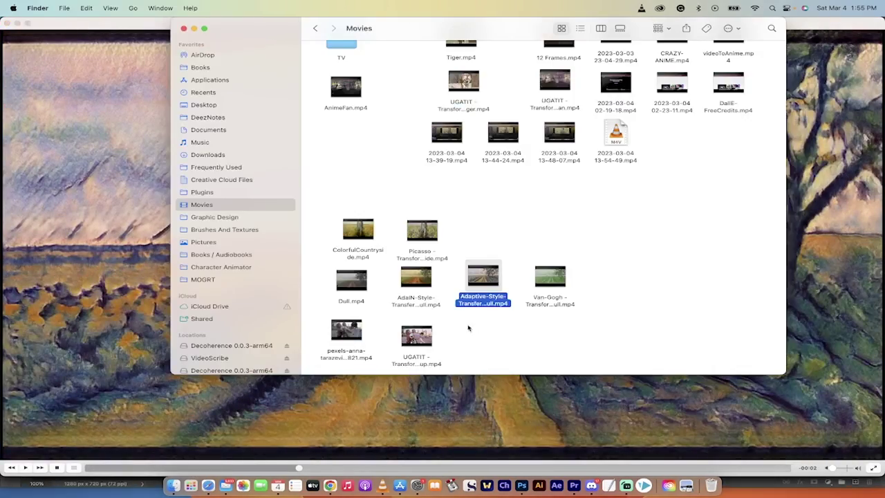
{"action": "double_click", "coordinate": [417, 360]}
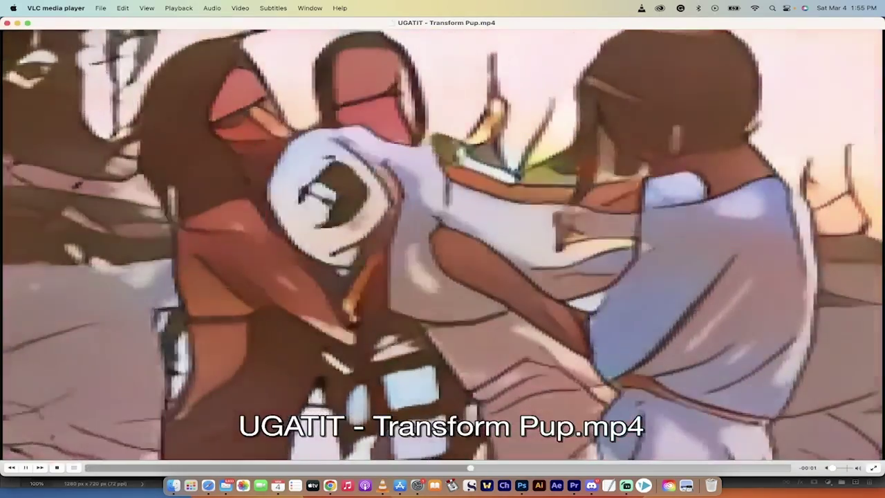
{"action": "key", "text": "space"}
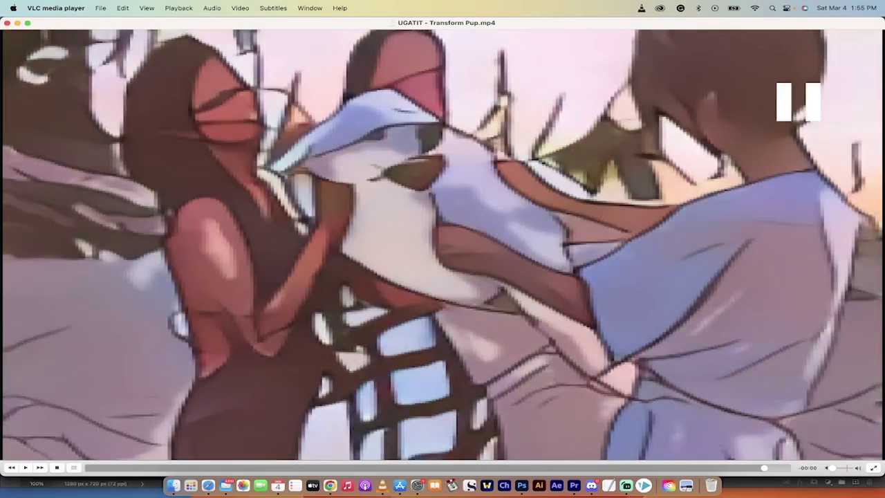